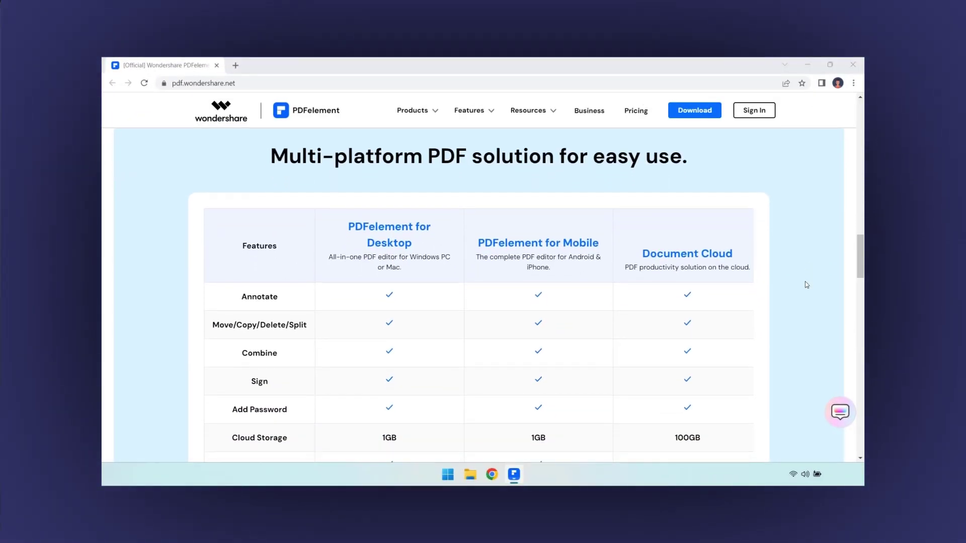
{"action": "scroll", "coordinate": [807, 284], "scroll_direction": "down", "scroll_amount": 2}
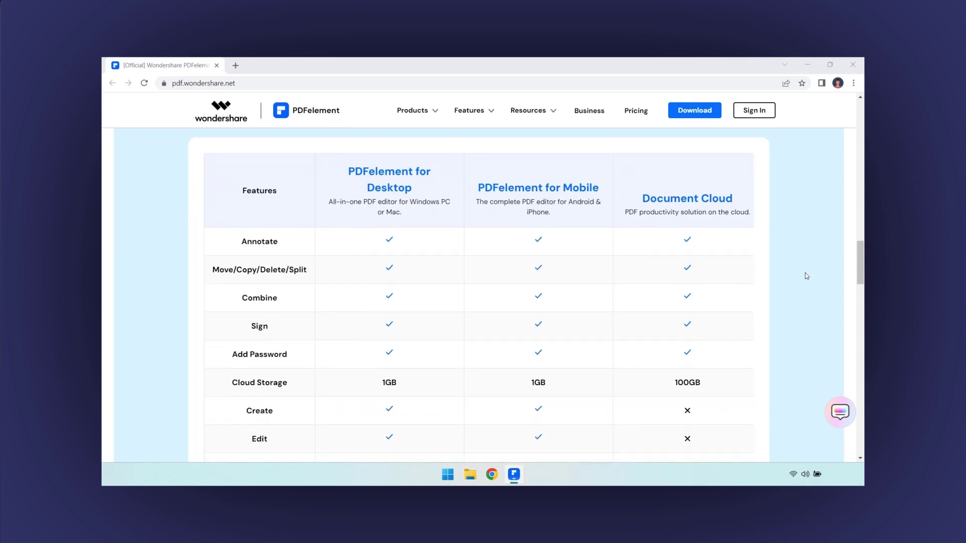
{"action": "scroll", "coordinate": [806, 276], "scroll_direction": "down", "scroll_amount": 2}
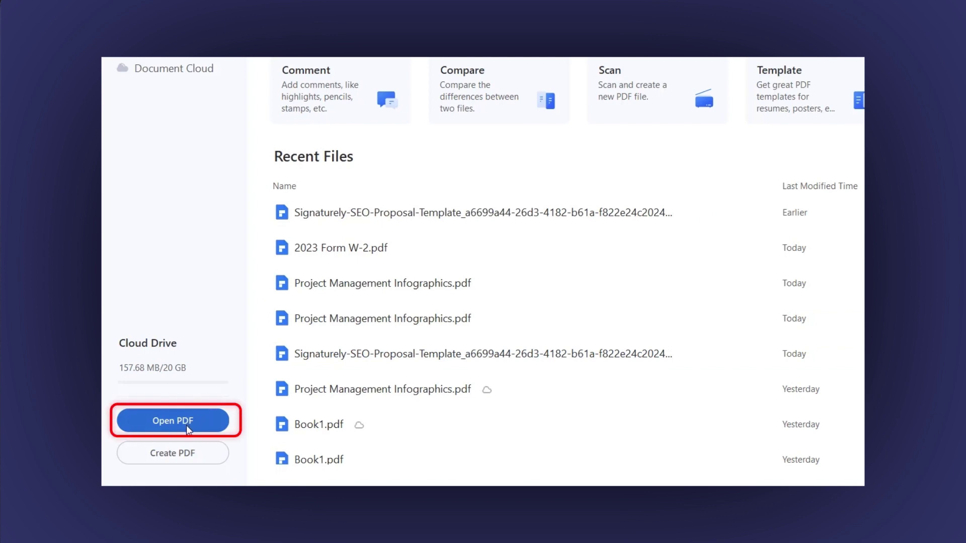
Open Form 1.pdf from the form PDFs folder inside My Documents
{"action": "left_click", "coordinate": [186, 424]}
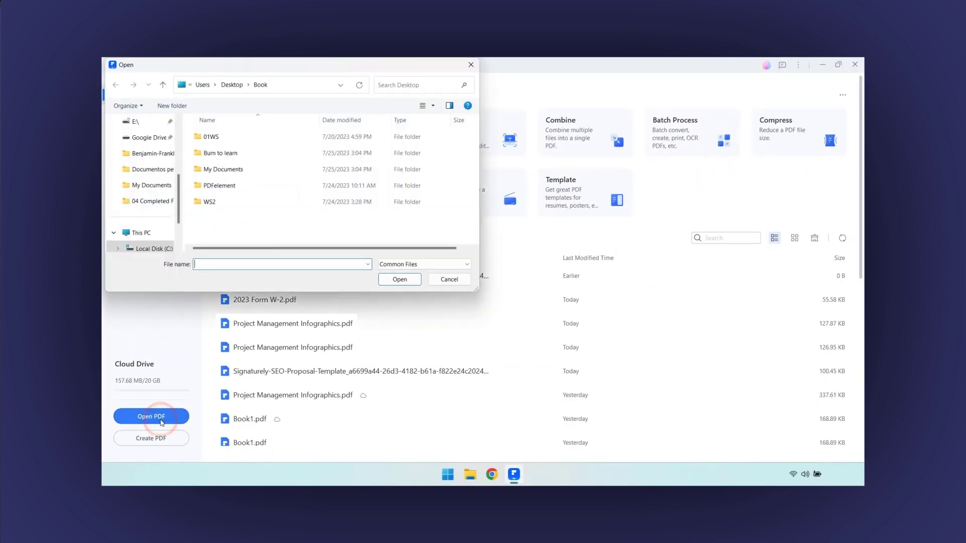
{"action": "left_click", "coordinate": [171, 187]}
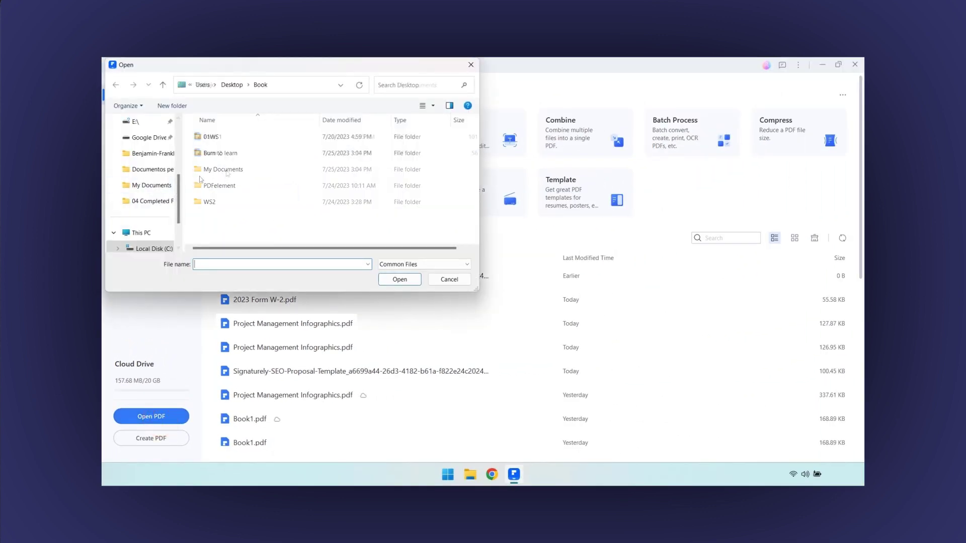
{"action": "double_click", "coordinate": [219, 170]}
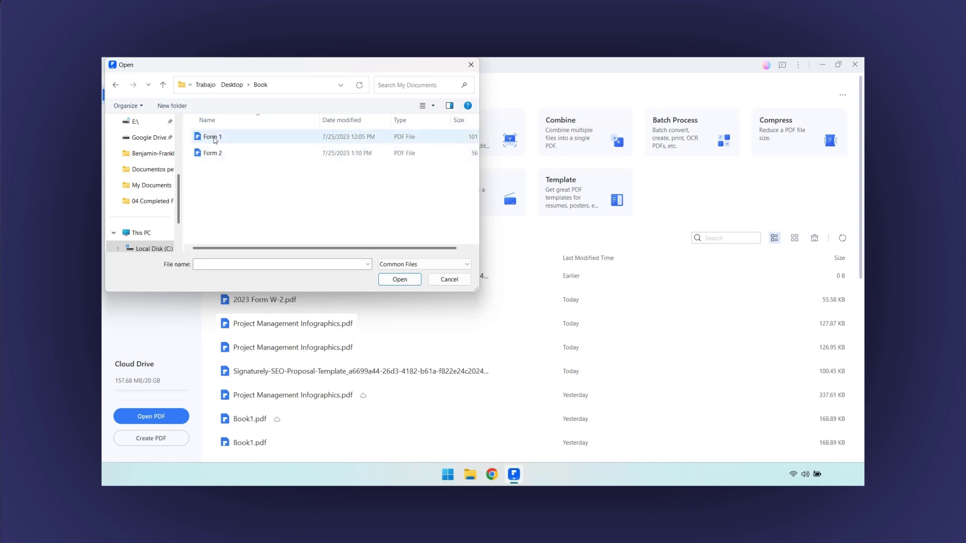
{"action": "double_click", "coordinate": [214, 137]}
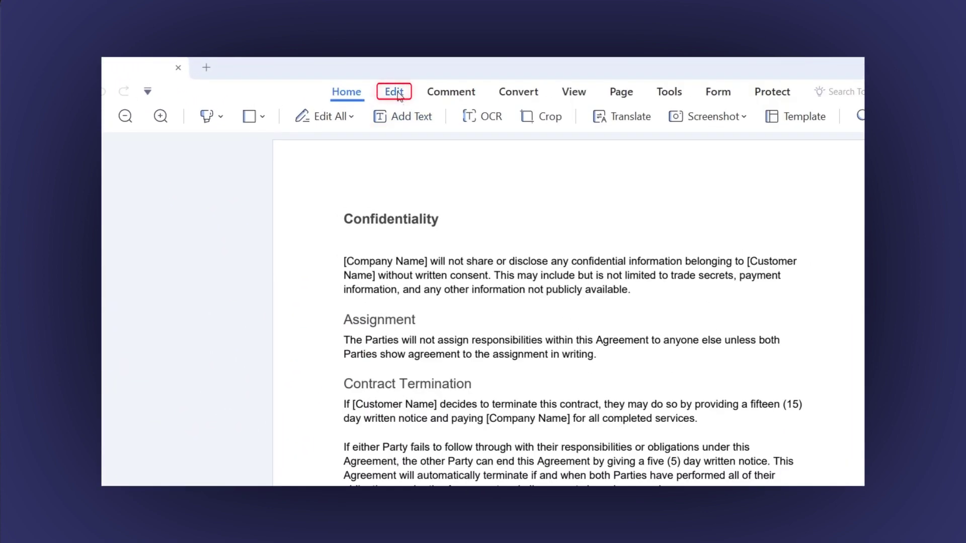
With Edit All, delete the [Company Name] and [Customer Name] placeholder text from the contract
{"action": "left_click", "coordinate": [397, 93]}
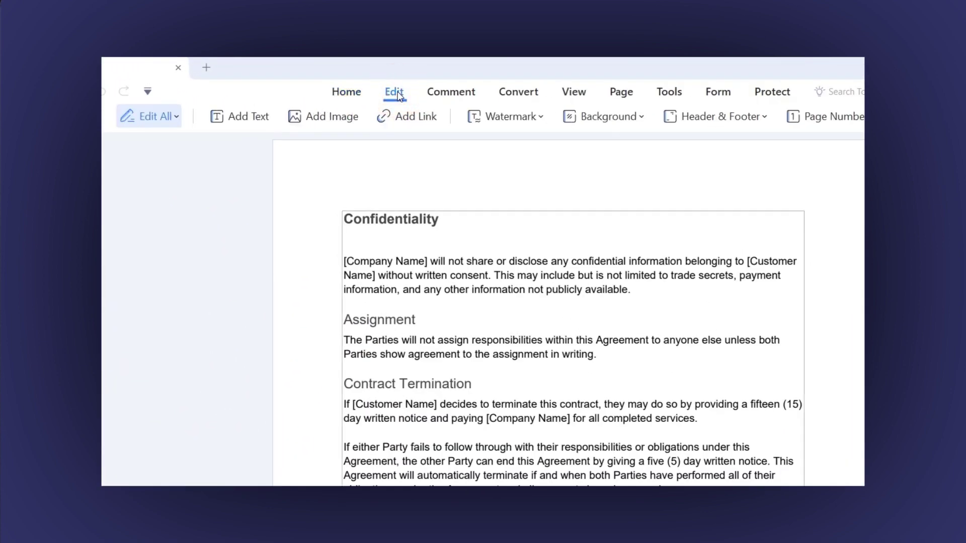
{"action": "left_click", "coordinate": [150, 120]}
{"action": "left_click_drag", "start_coordinate": [428, 261], "coordinate": [341, 263]}
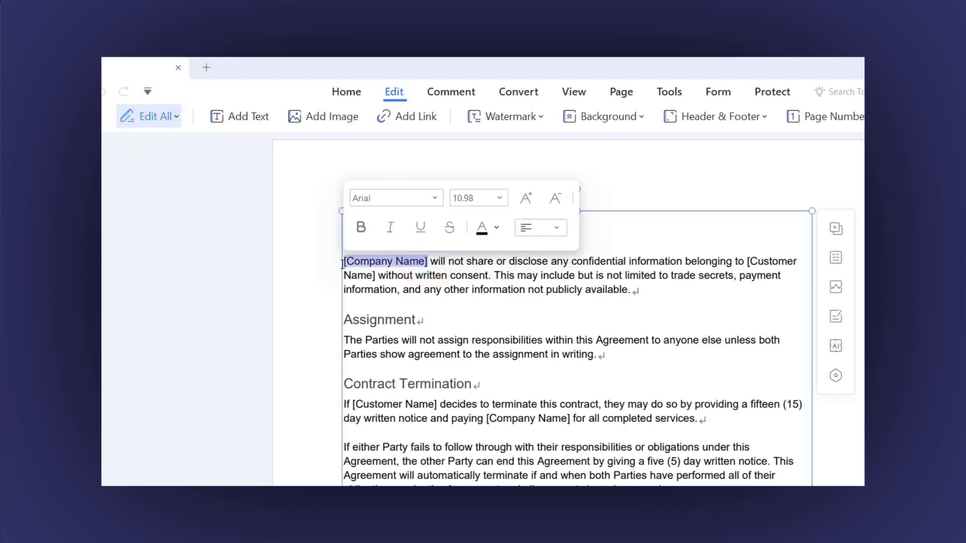
{"action": "key", "text": "BackSpace"}
{"action": "left_click_drag", "start_coordinate": [745, 261], "coordinate": [378, 277]}
{"action": "key", "text": "BackSpace"}
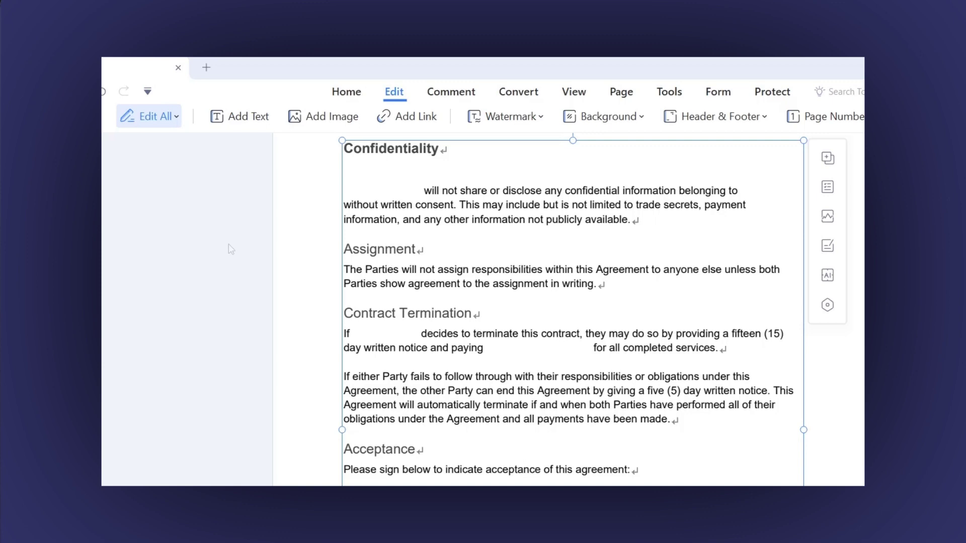
{"action": "left_click", "coordinate": [149, 116]}
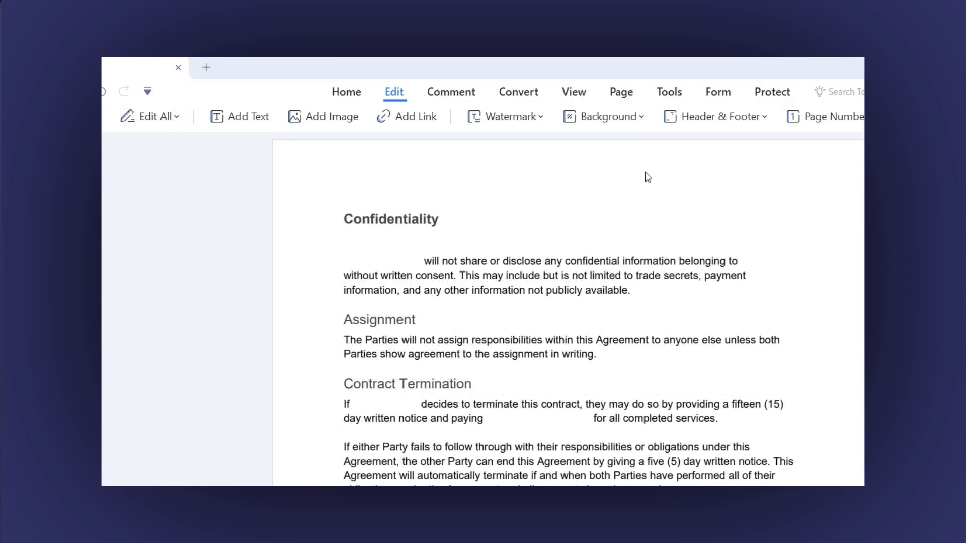
Switch to the Form tab to show the form-field creation tools
{"action": "left_click", "coordinate": [720, 94]}
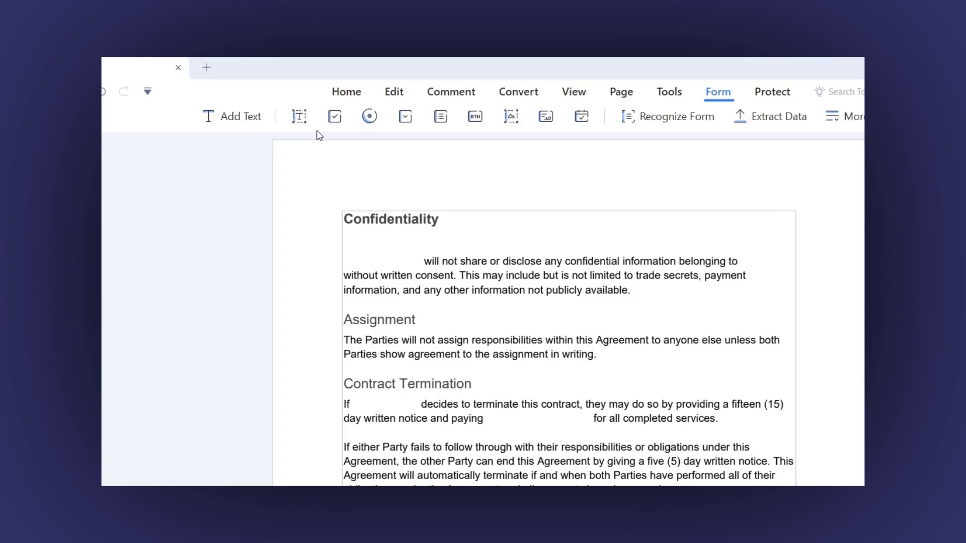
Place a resized Text1 field over the first blank and paste copies onto the other blanks
{"action": "left_click", "coordinate": [299, 118]}
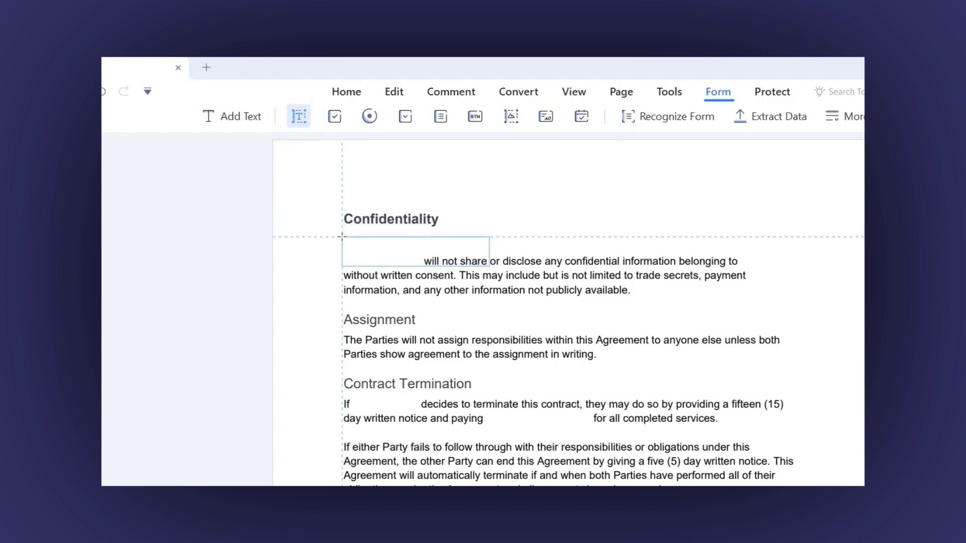
{"action": "left_click", "coordinate": [342, 236]}
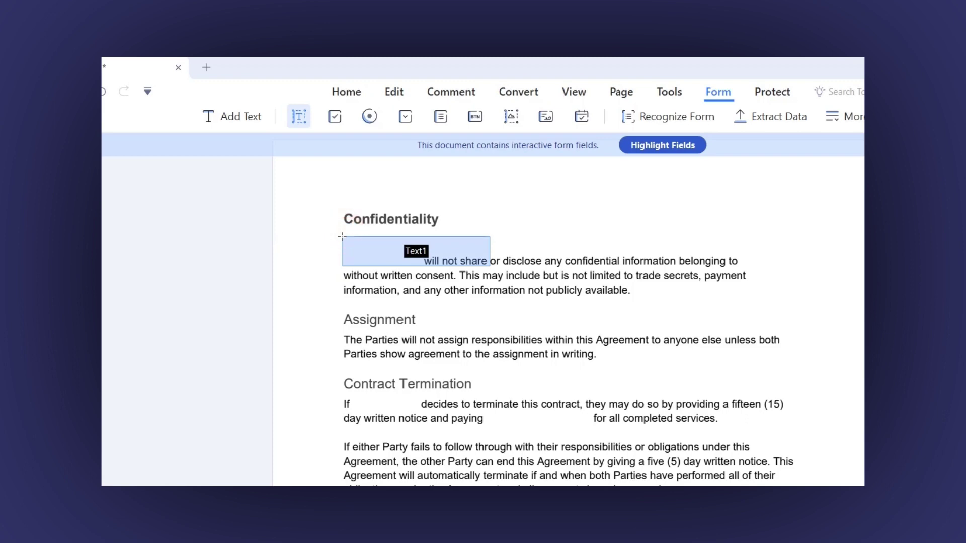
{"action": "left_click", "coordinate": [343, 237]}
{"action": "left_click_drag", "start_coordinate": [491, 236], "coordinate": [421, 247]}
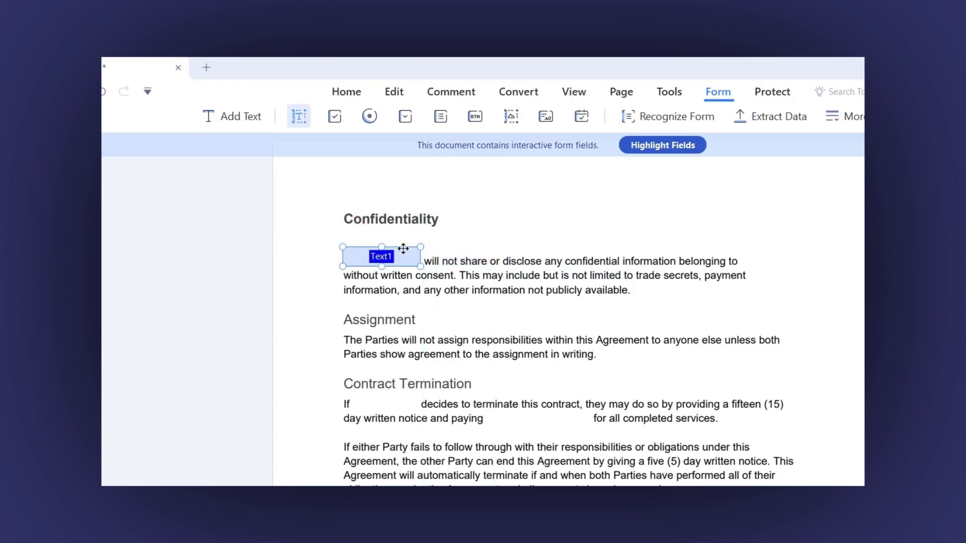
{"action": "key", "text": "ctrl+c"}
{"action": "key", "text": "ctrl+v"}
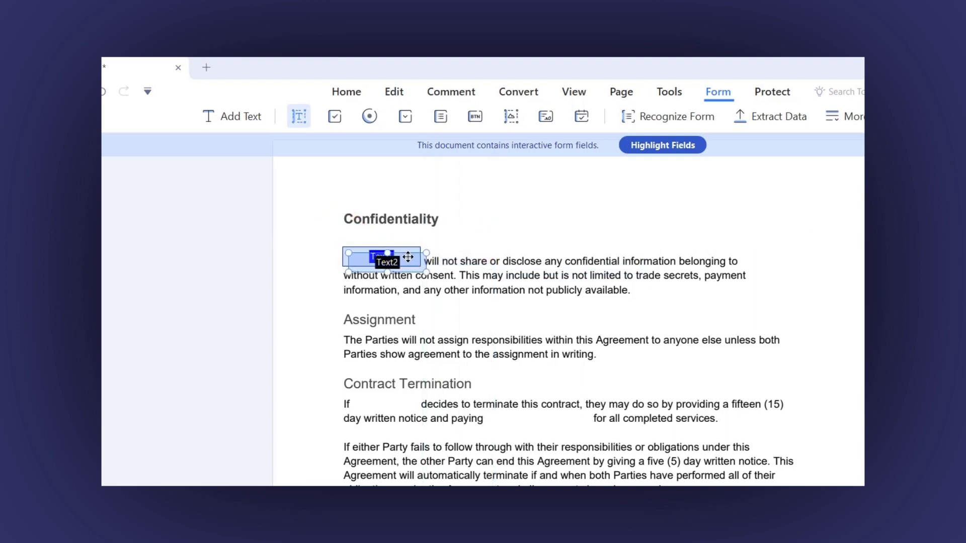
{"action": "left_click_drag", "start_coordinate": [409, 252], "coordinate": [439, 271]}
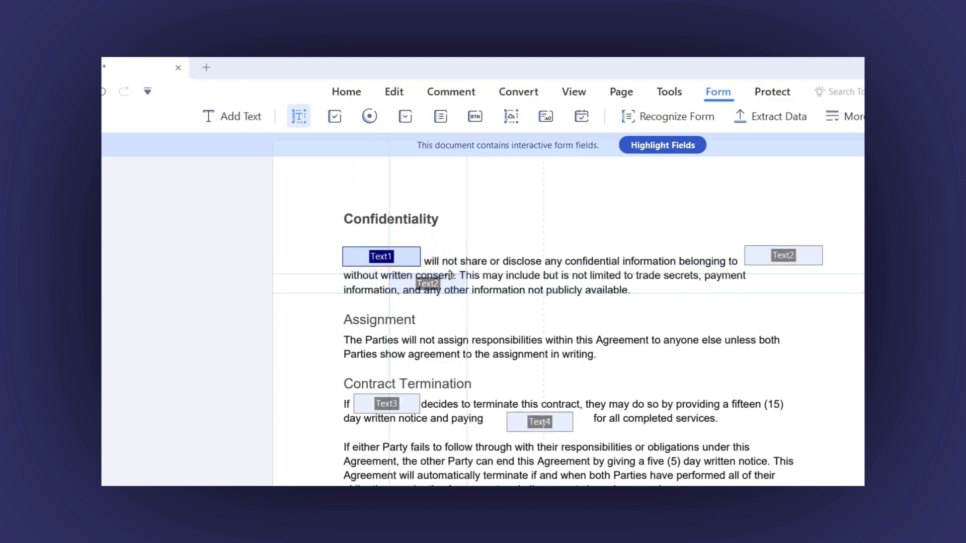
{"action": "left_click_drag", "start_coordinate": [533, 423], "coordinate": [542, 424]}
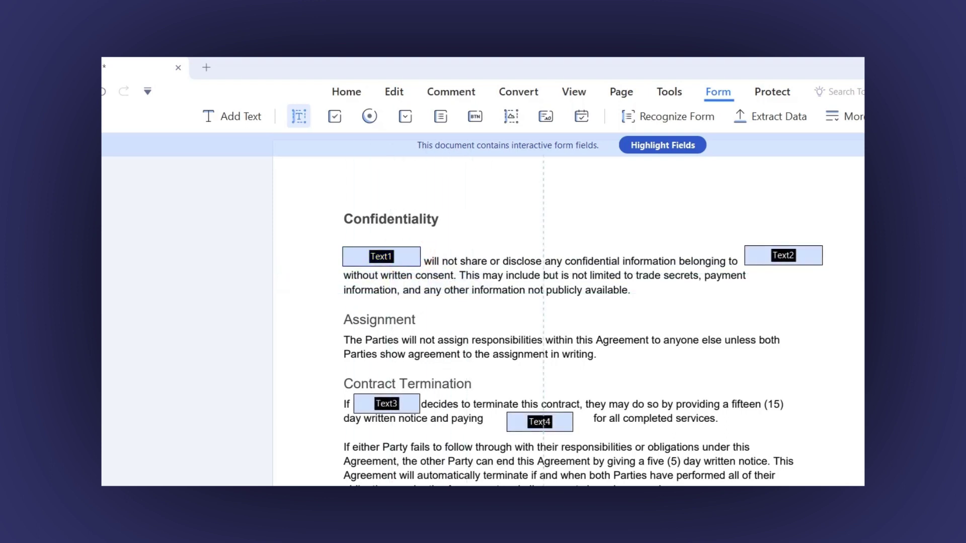
Add a check box beside the Assignment heading and save as Form 1-Copy
{"action": "left_click", "coordinate": [335, 117]}
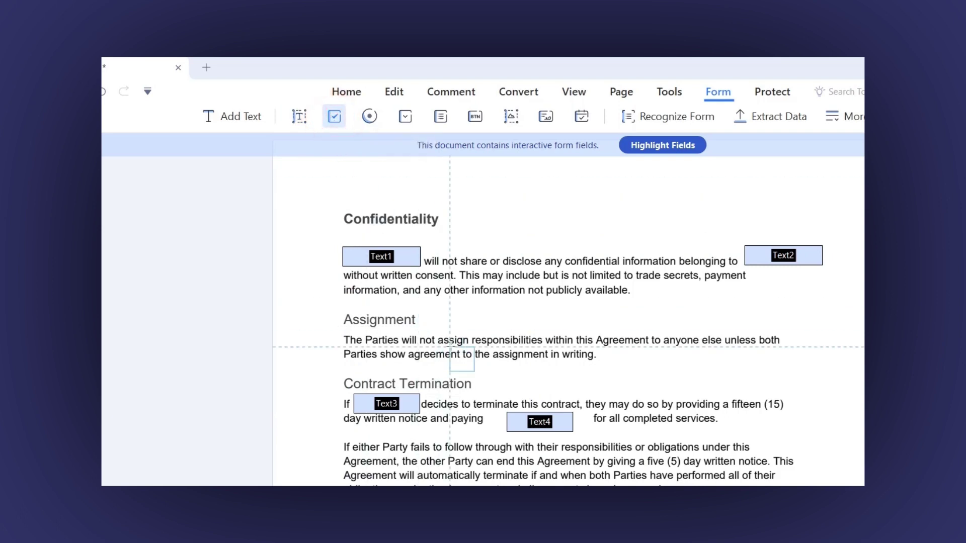
{"action": "left_click", "coordinate": [422, 305]}
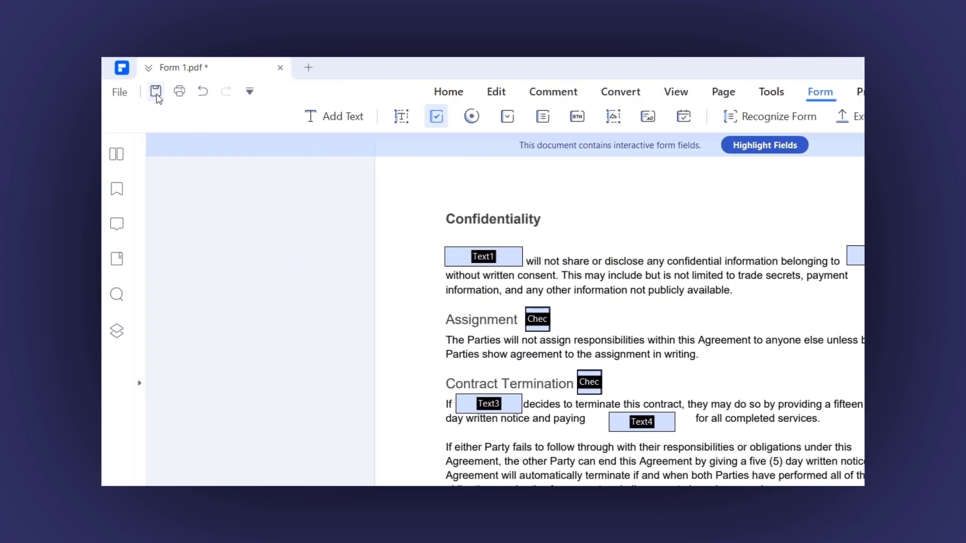
{"action": "left_click", "coordinate": [156, 92]}
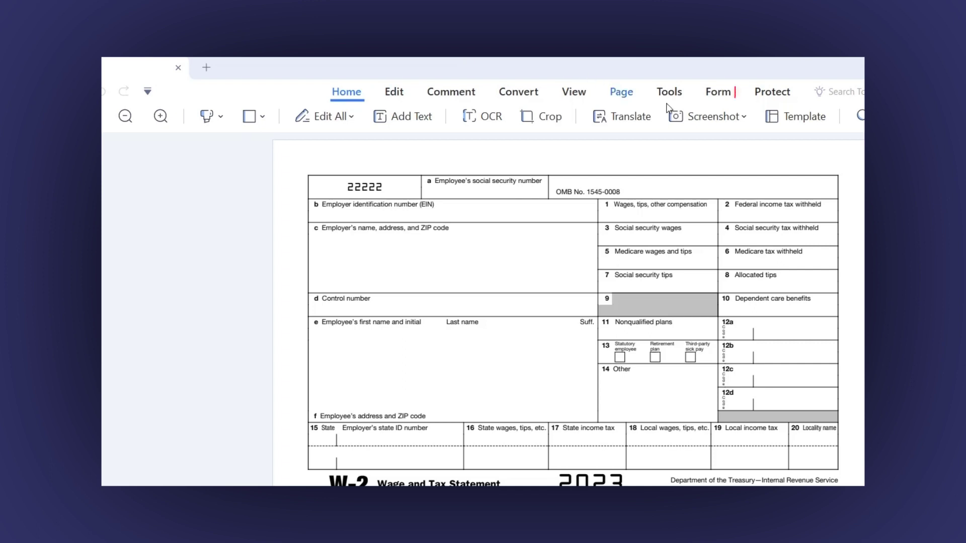
Run Recognize Form to auto-detect W-2 fields such as EIN and the wage boxes
{"action": "left_click", "coordinate": [708, 95]}
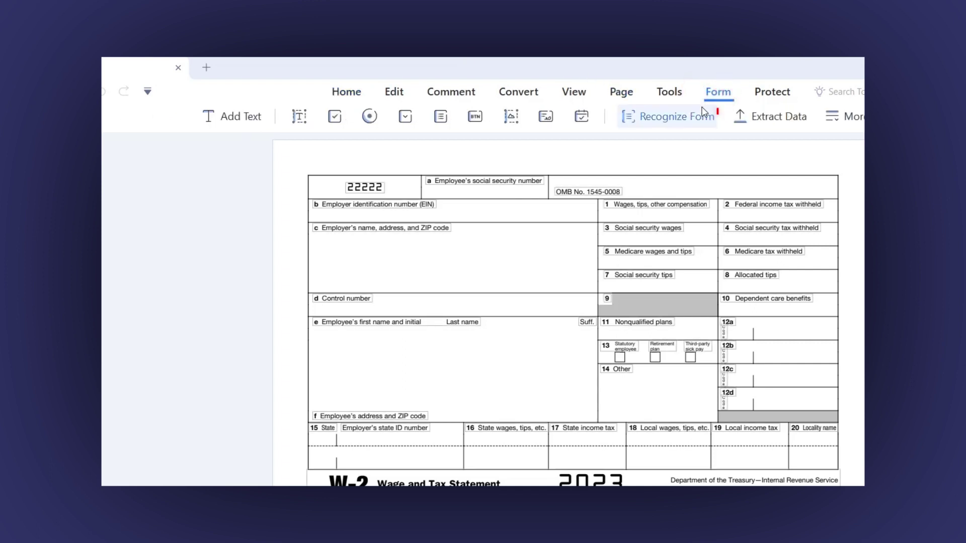
{"action": "left_click", "coordinate": [656, 122]}
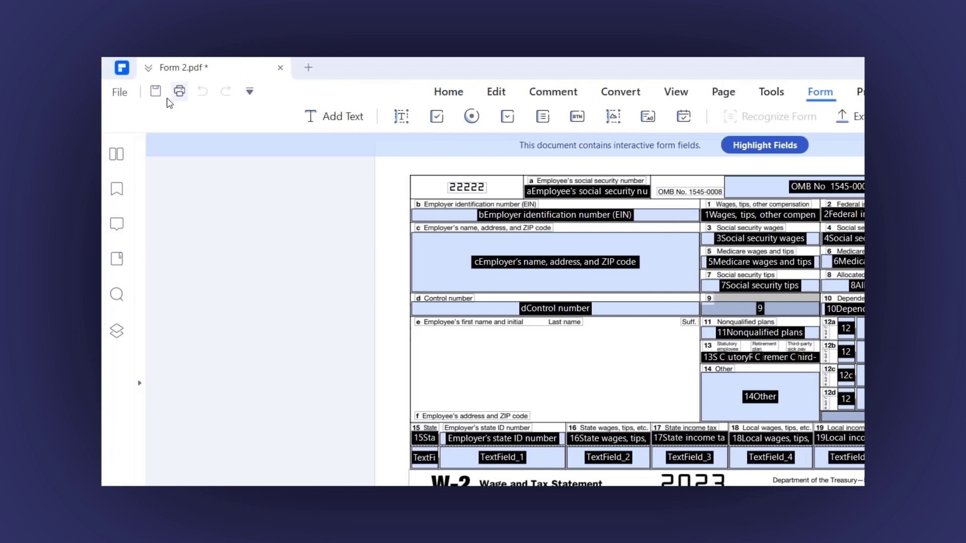
Save Form 2.pdf with its recognized W-2 fields
{"action": "left_click", "coordinate": [154, 92]}
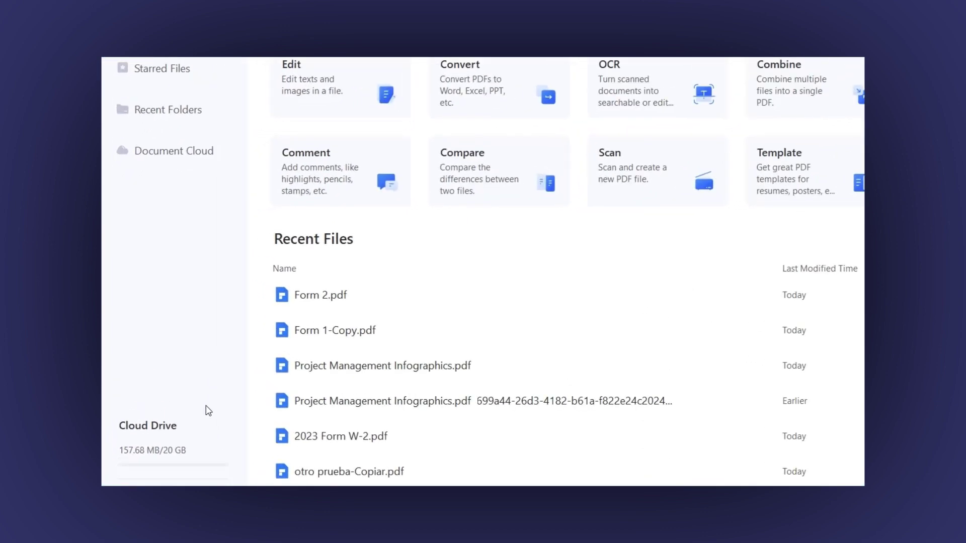
In Document Cloud's Document section, create a new folder named 'My Document'
{"action": "left_click", "coordinate": [147, 431]}
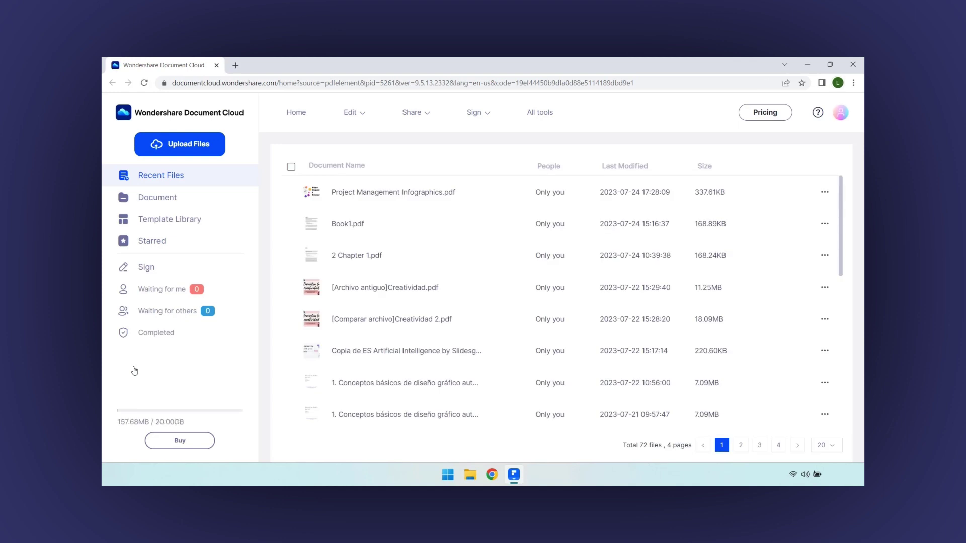
{"action": "left_click", "coordinate": [150, 206]}
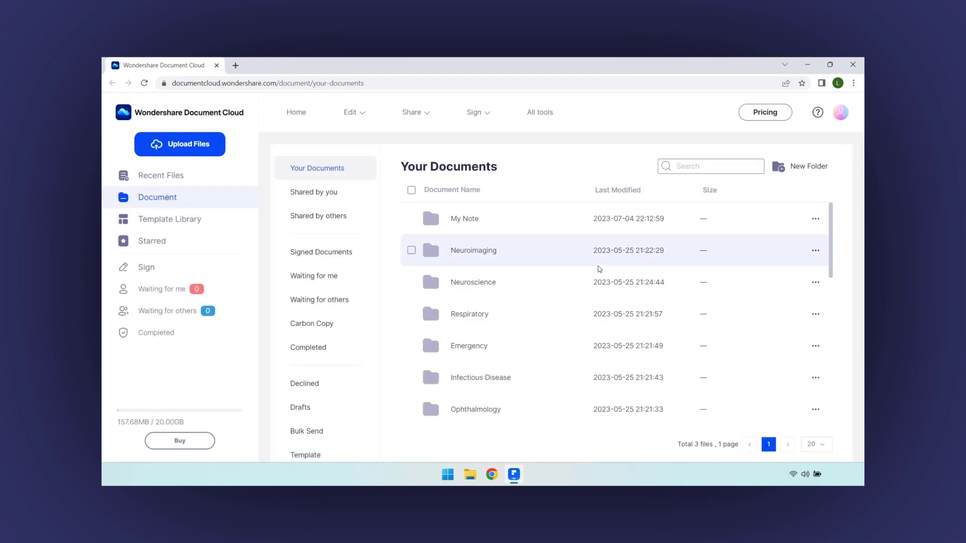
{"action": "left_click", "coordinate": [811, 169]}
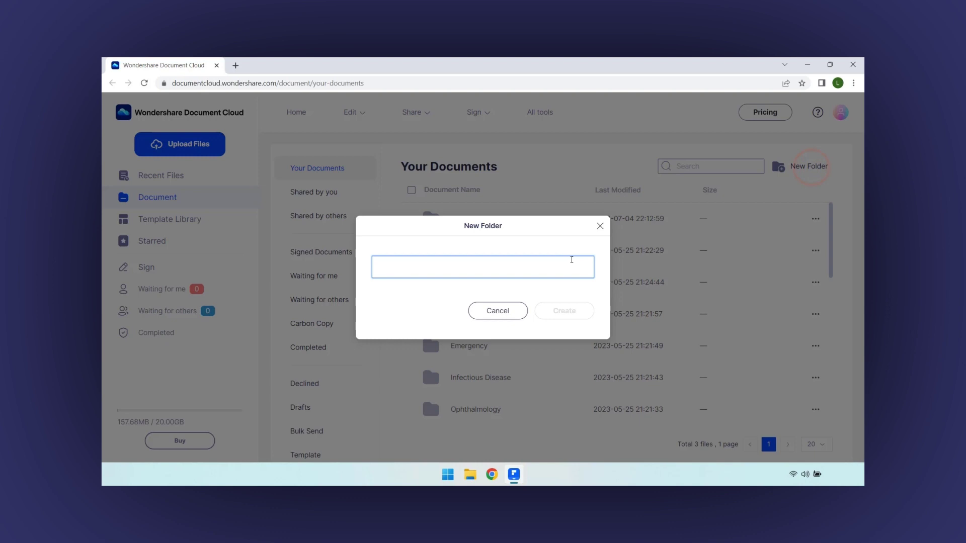
{"action": "left_click", "coordinate": [562, 262]}
{"action": "type", "text": "My Documents"}
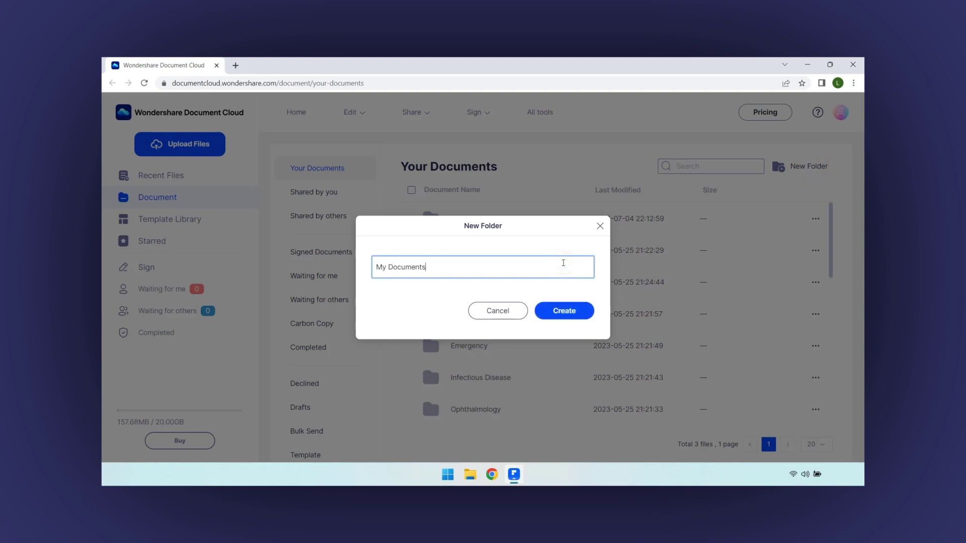
{"action": "left_click", "coordinate": [565, 311]}
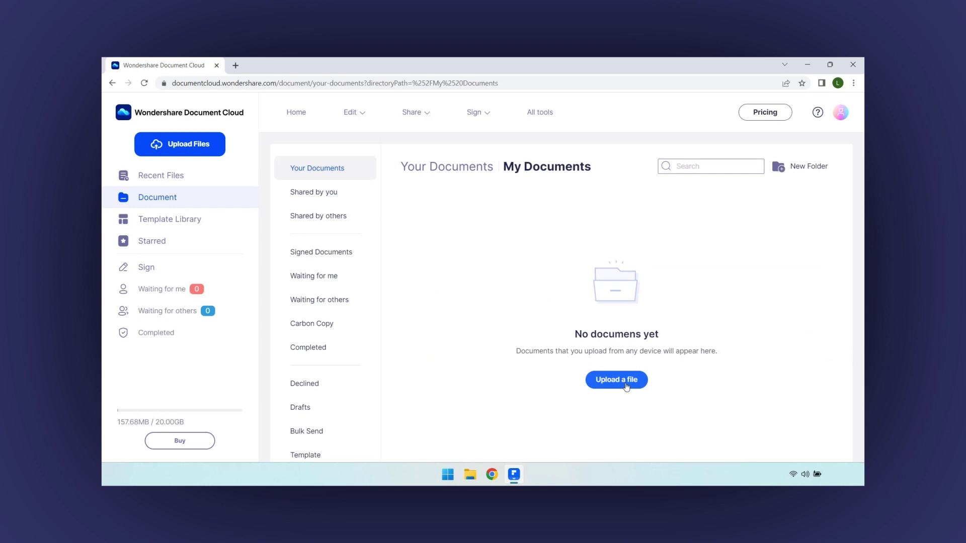
{"action": "left_click", "coordinate": [625, 383]}
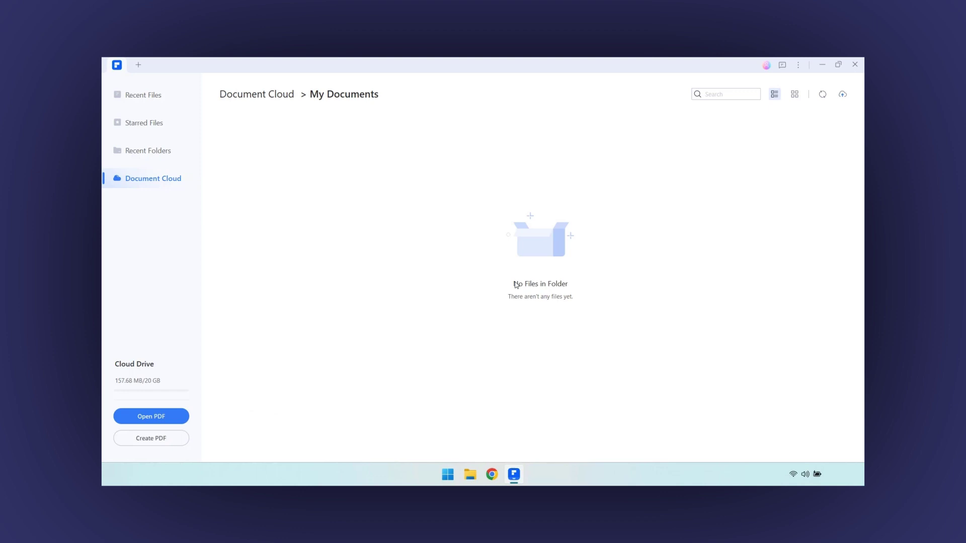
Upload the local Form 1 file into the cloud My Documents folder
{"action": "left_click", "coordinate": [844, 96]}
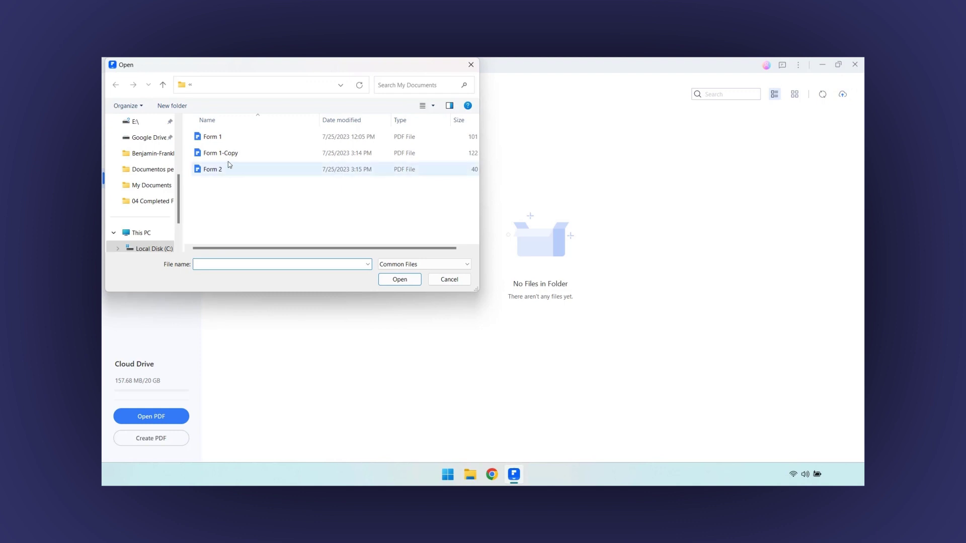
{"action": "double_click", "coordinate": [215, 139]}
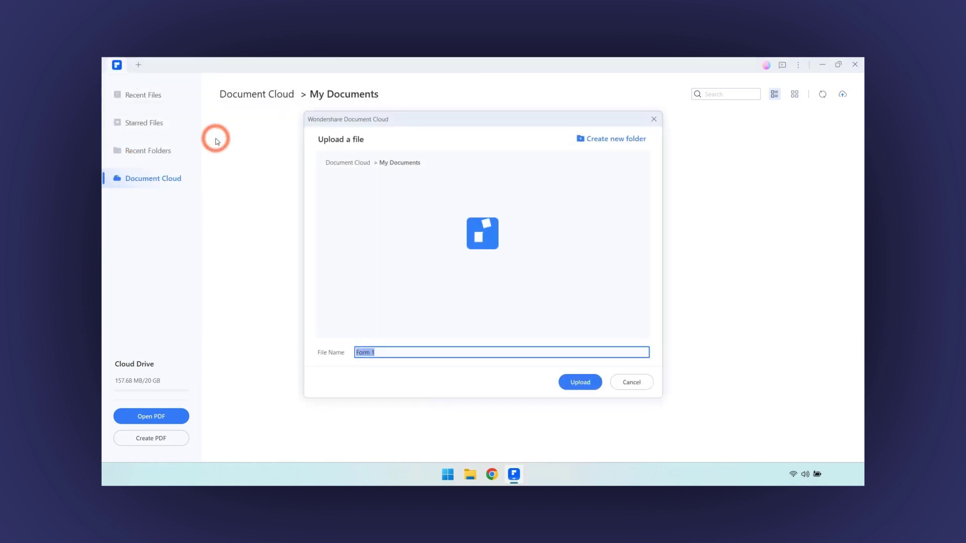
{"action": "left_click", "coordinate": [581, 383]}
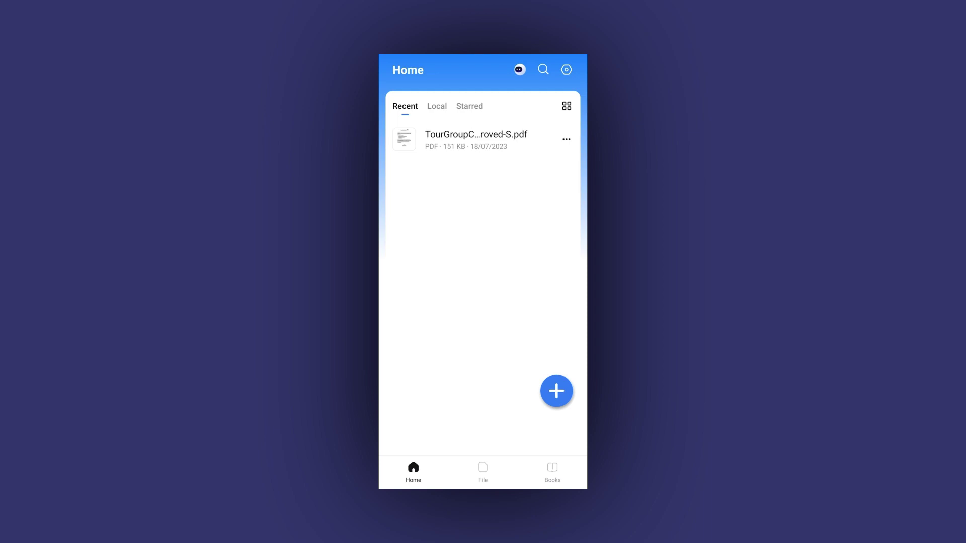
On mobile, open Form 1.pdf from cloud My Documents, delete the Company Name placeholder, and save
{"action": "left_click", "coordinate": [482, 470]}
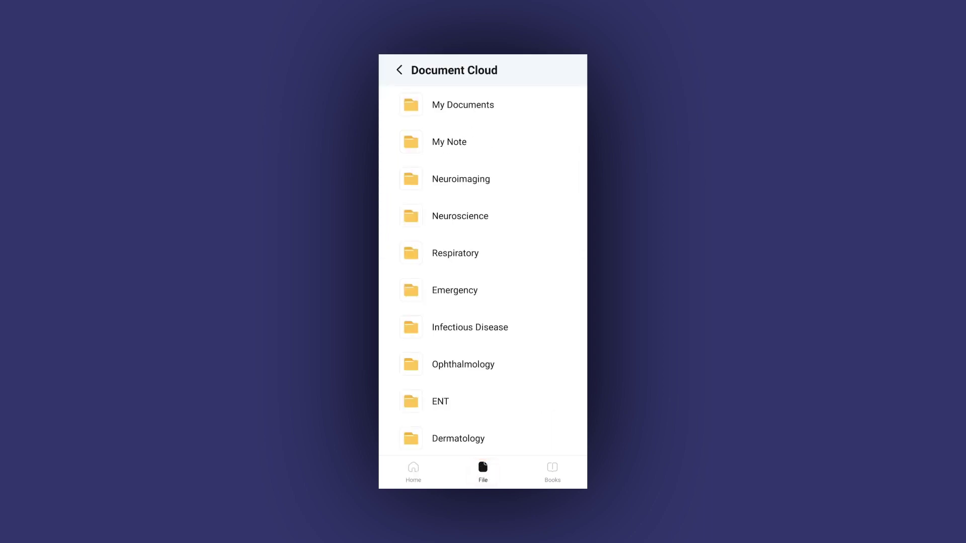
{"action": "left_click", "coordinate": [483, 114]}
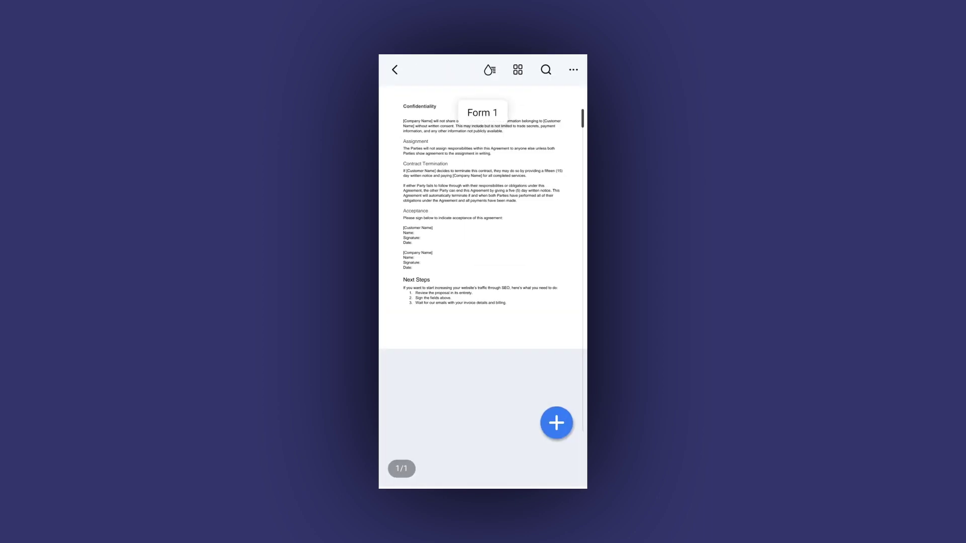
{"action": "left_click", "coordinate": [556, 422]}
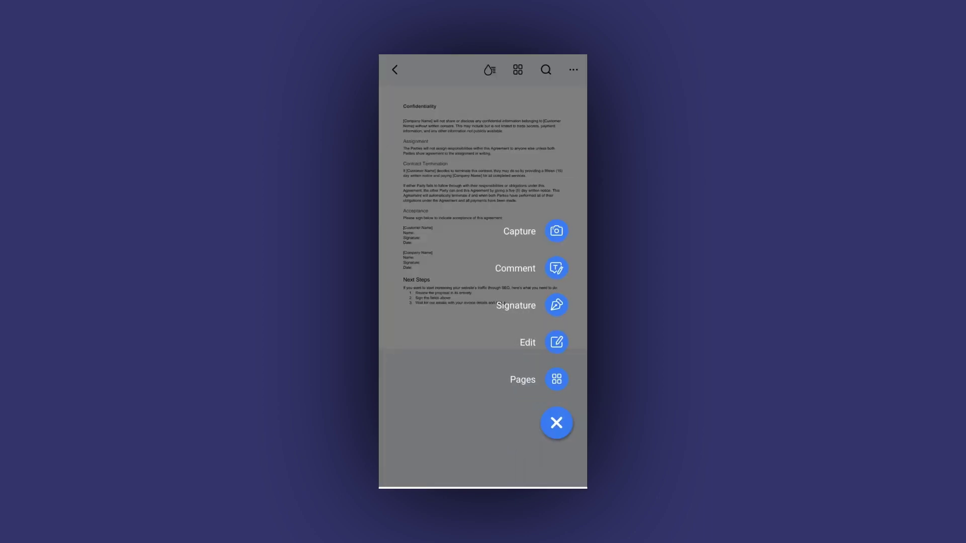
{"action": "left_click", "coordinate": [557, 342]}
{"action": "left_click", "coordinate": [418, 127]}
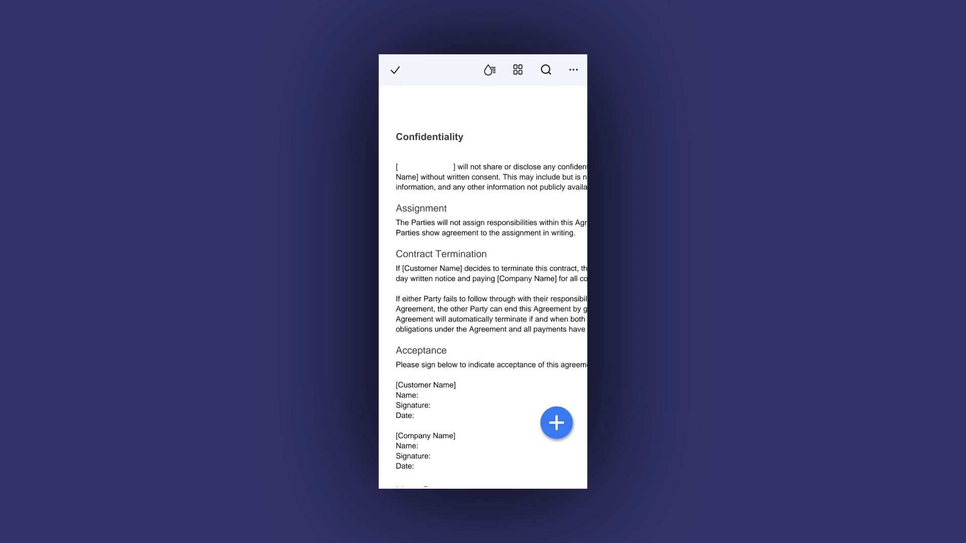
{"action": "left_click", "coordinate": [395, 70]}
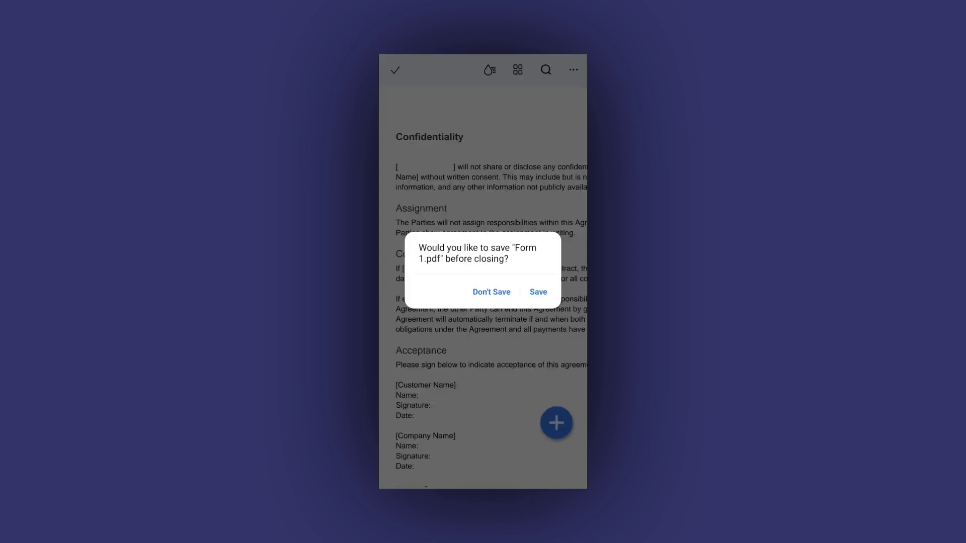
{"action": "left_click", "coordinate": [538, 292]}
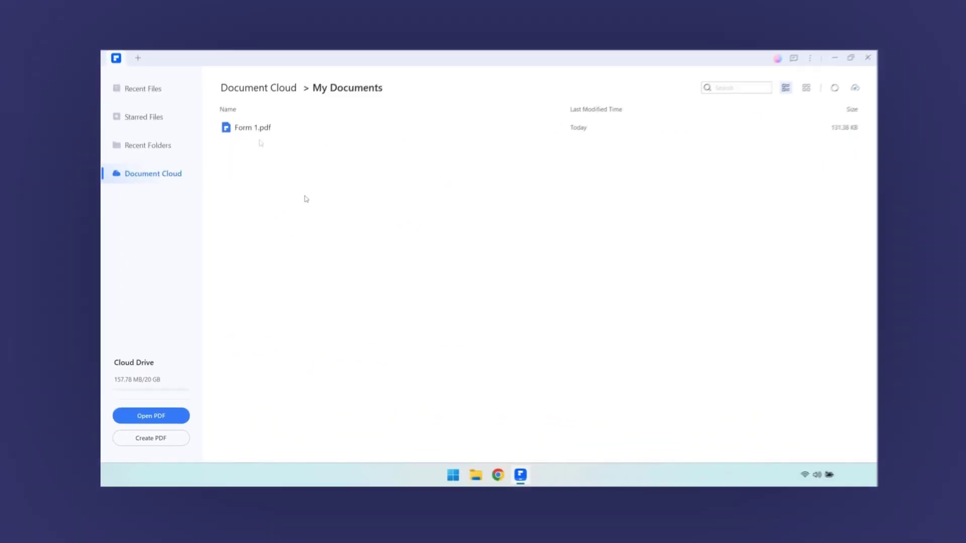
Open Form 1.pdf from Document Cloud's My Documents folder on the desktop
{"action": "double_click", "coordinate": [250, 134]}
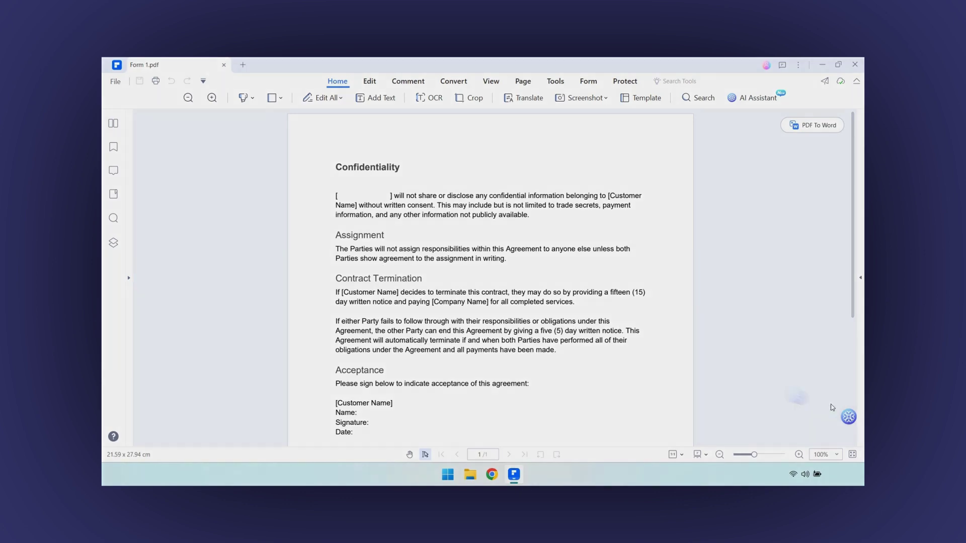
Run Lumi AI Proofread on the opening sentences of the Confidentiality clause
{"action": "mouse_move", "coordinate": [849, 417]}
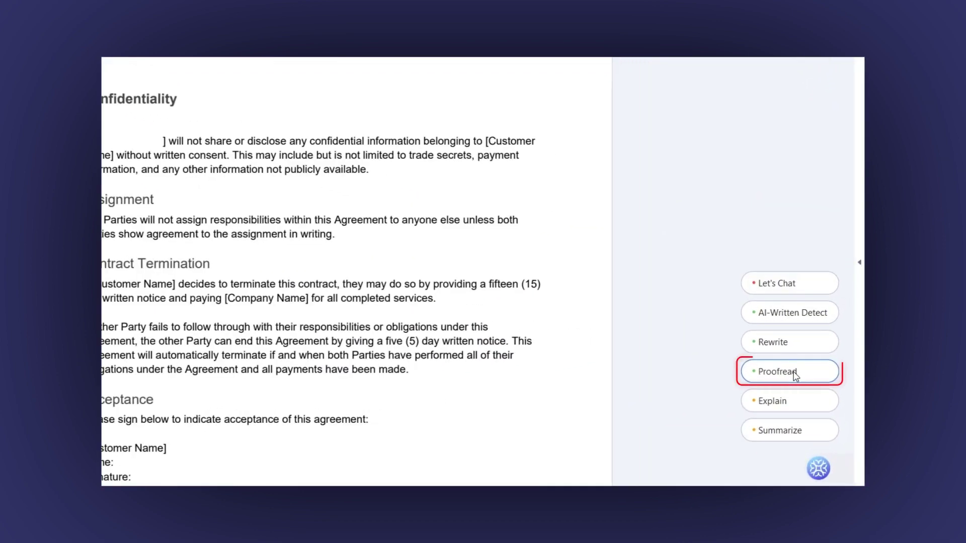
{"action": "left_click", "coordinate": [794, 373]}
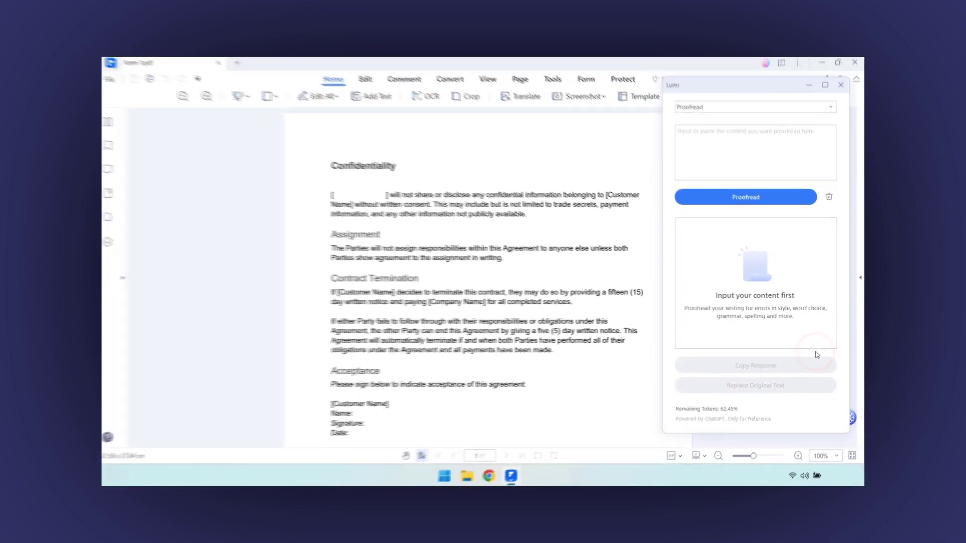
{"action": "left_click_drag", "start_coordinate": [394, 196], "coordinate": [659, 210]}
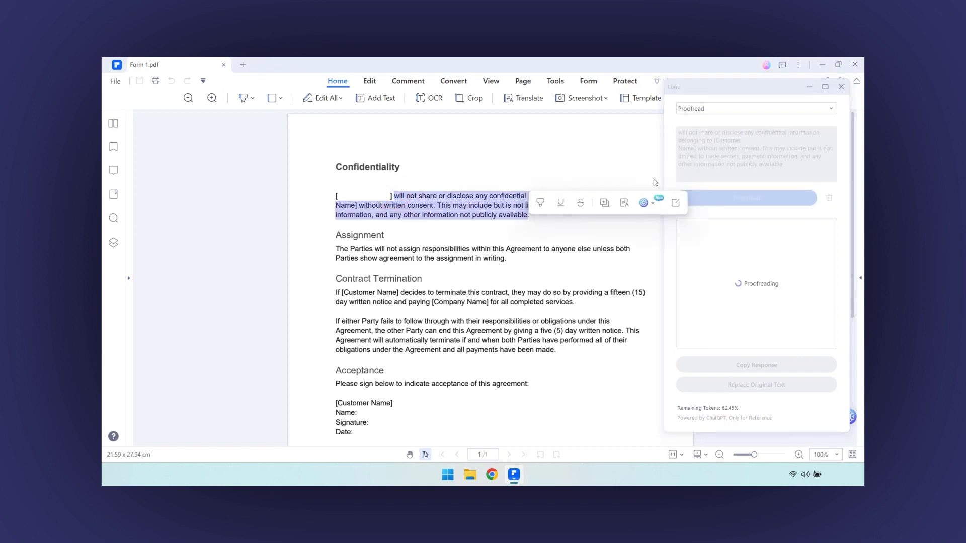